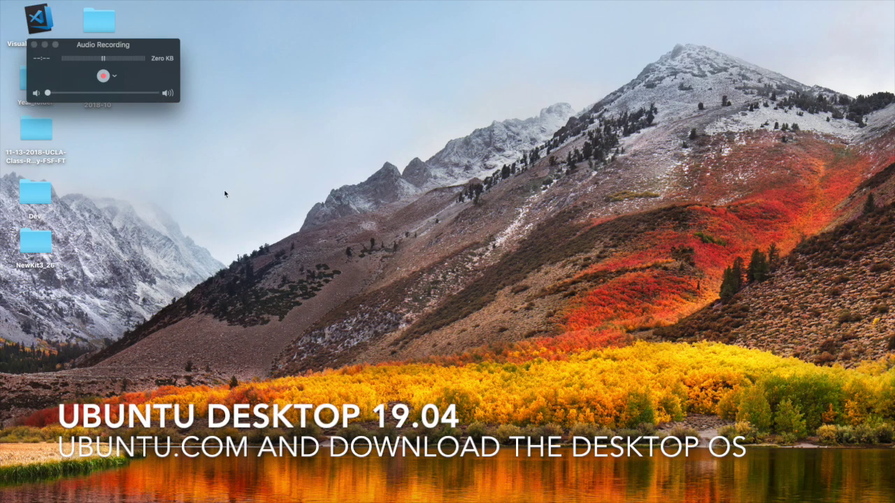
Start recording audio in the QuickTime Audio Recording window.
left_click(108, 79)
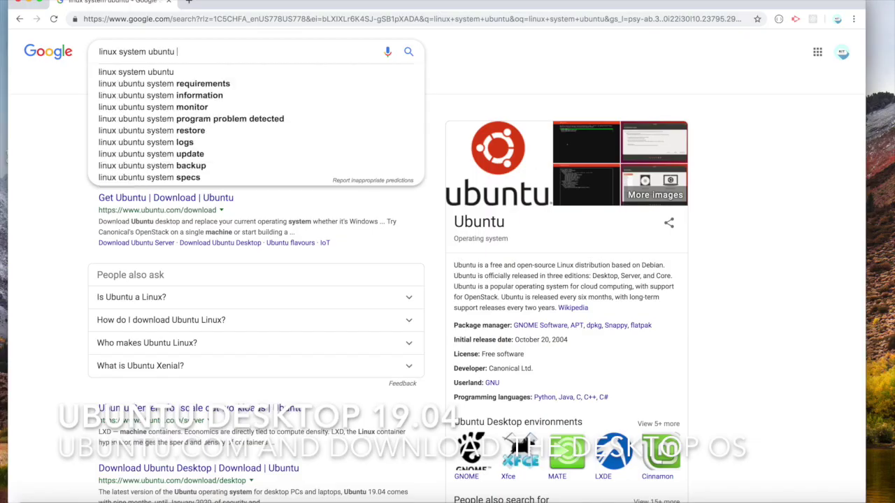
Search Google for 'linux system ubuntu download' and open the Ubuntu Desktop download page.
type("download")
key("Return")
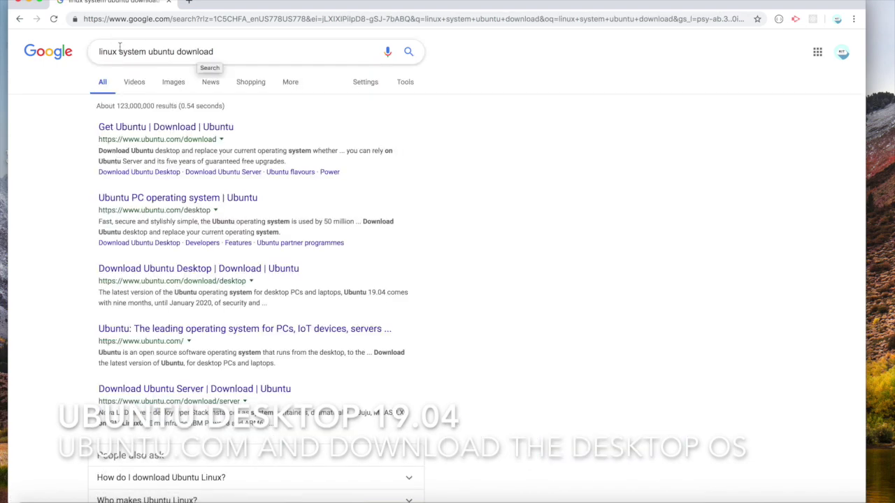
left_click(168, 128)
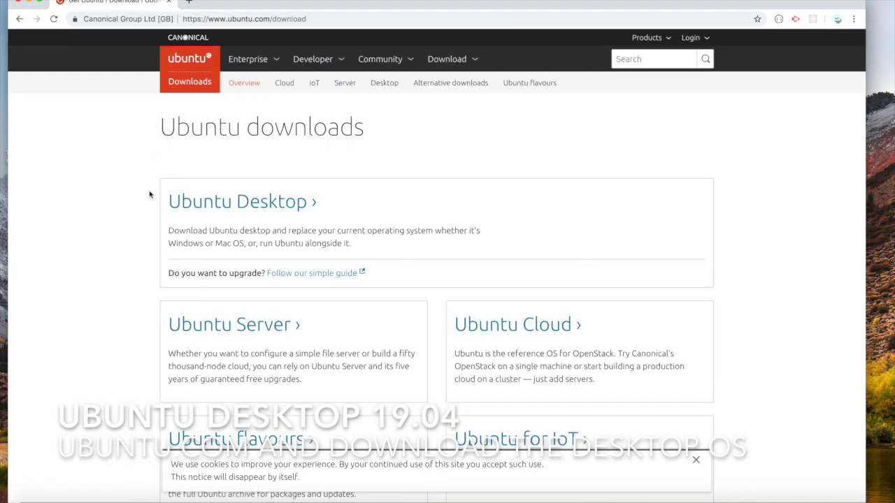
scroll(151, 294, "down", 1)
scroll(151, 293, "down", 2)
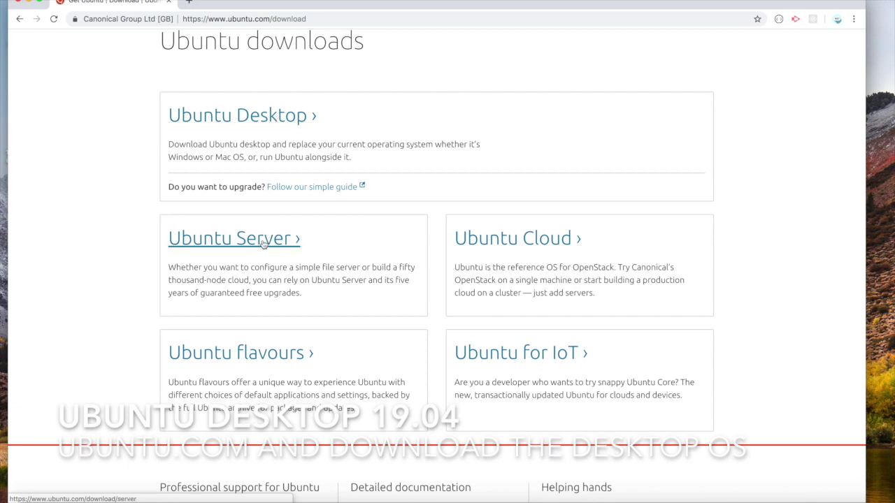
left_click(280, 123)
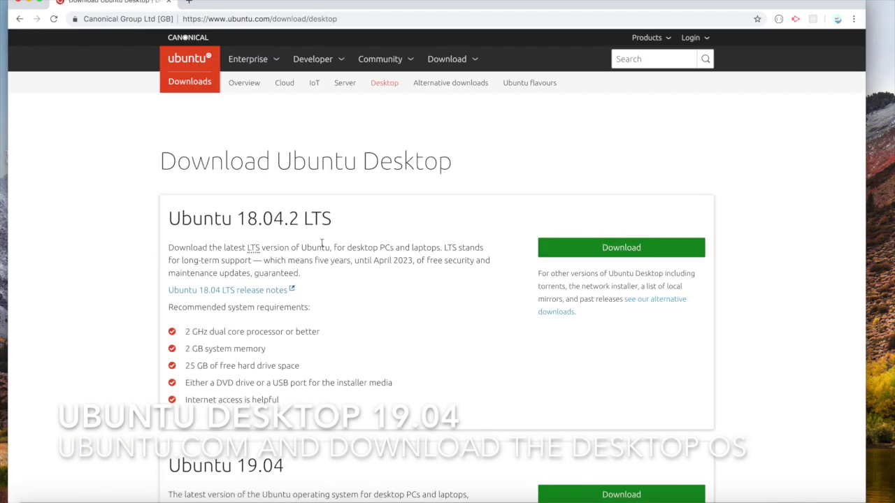
Start downloading ubuntu-19.04-desktop-amd64.iso from the Ubuntu 19.04 section.
scroll(411, 213, "down", 3)
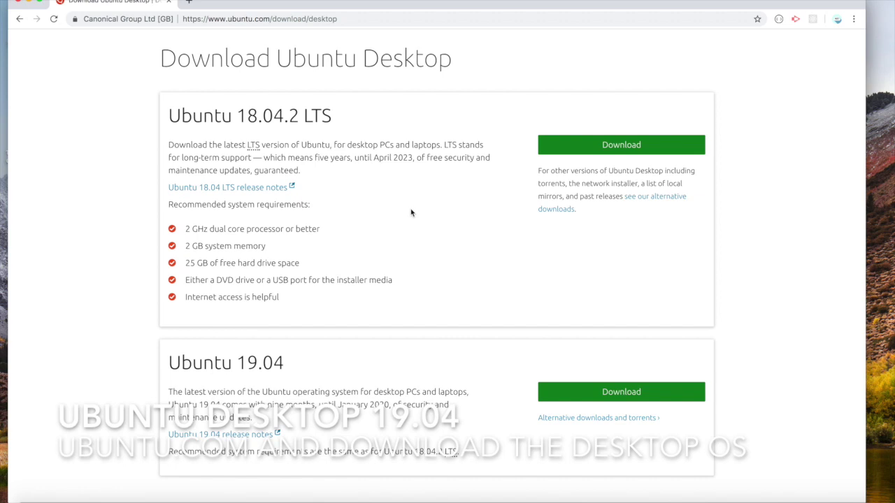
scroll(513, 295, "down", 2)
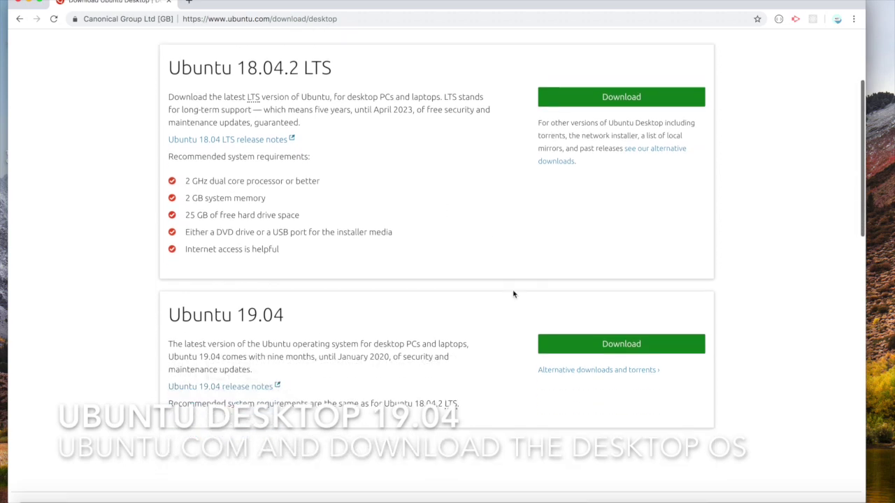
scroll(513, 294, "down", 8)
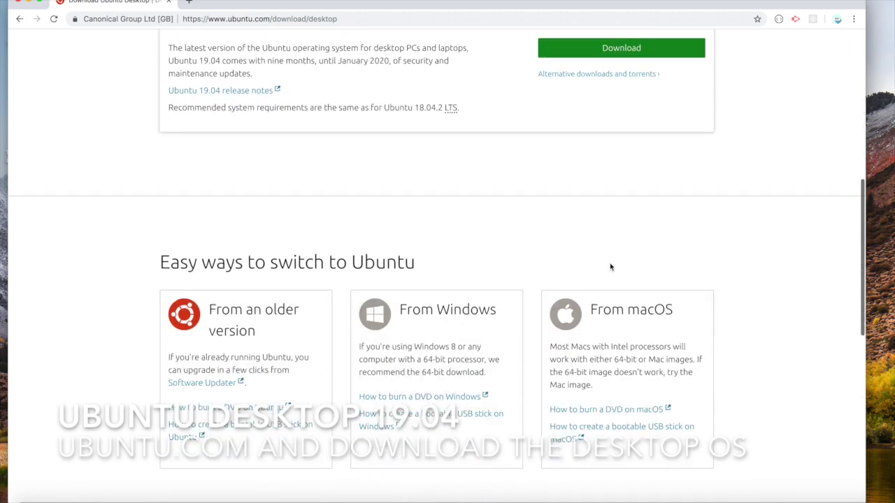
scroll(610, 267, "up", 6)
left_click(596, 257)
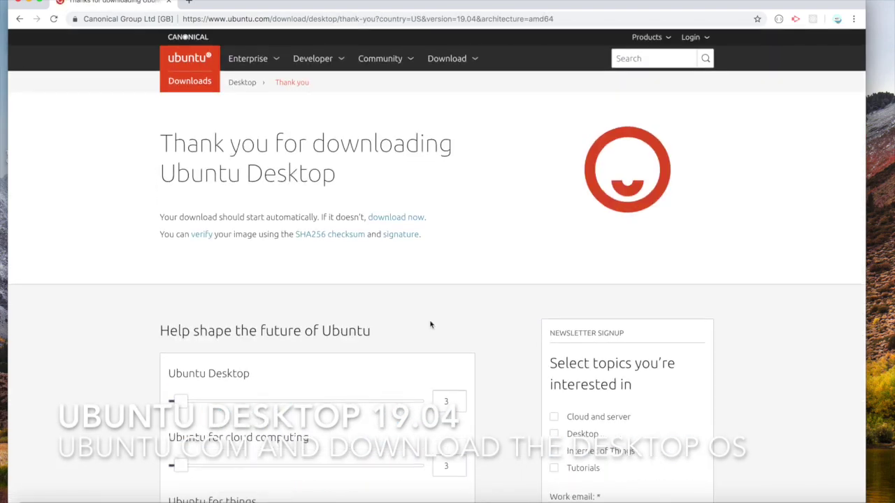
scroll(430, 324, "down", 6)
scroll(431, 324, "down", 8)
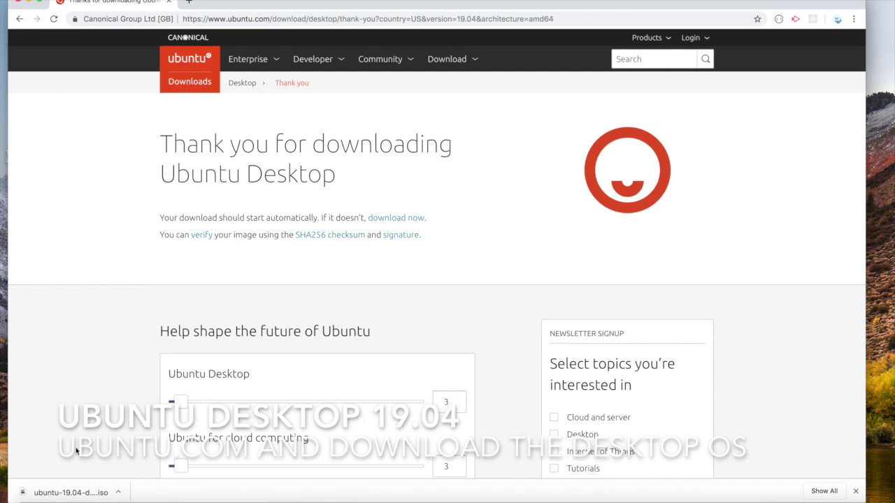
left_click(72, 492)
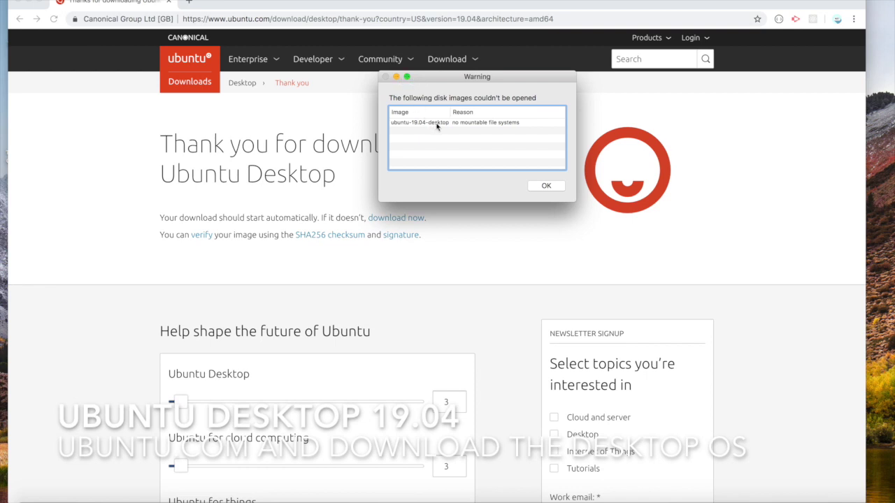
left_click(542, 186)
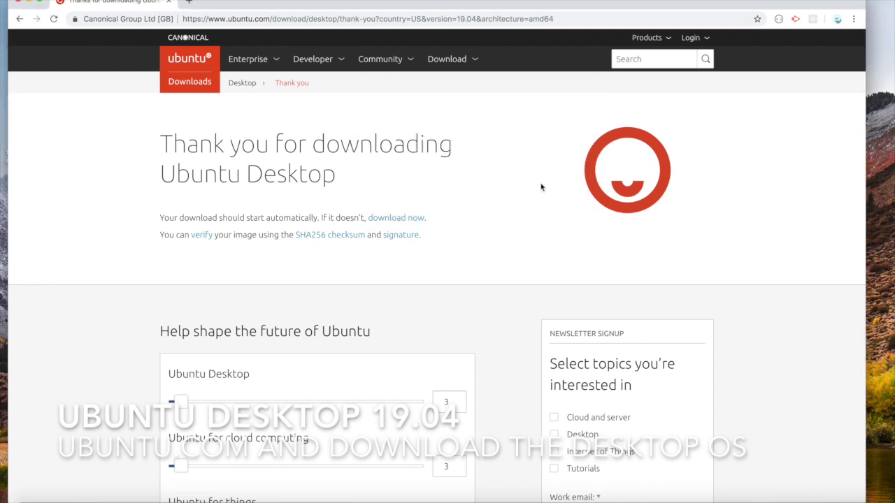
left_click(53, 19)
Show the Downloads folder in list view, sorted by size with largest first.
scroll(112, 360, "down", 6)
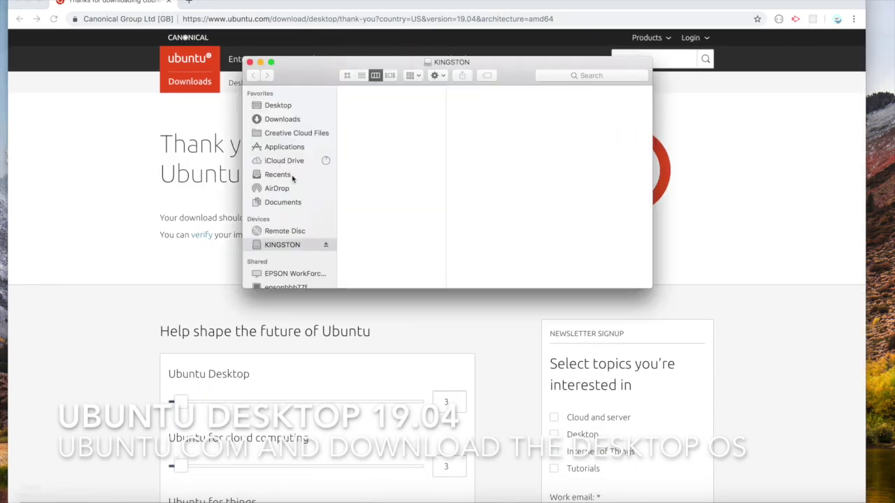
left_click(287, 121)
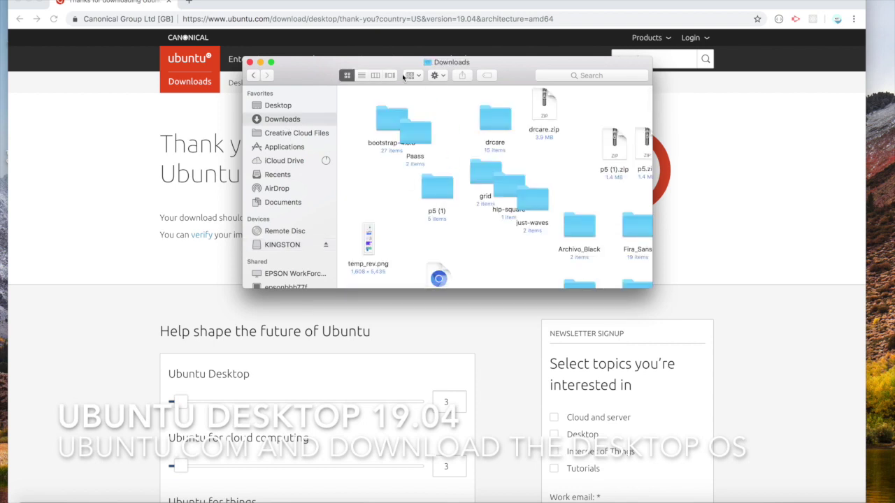
left_click(358, 76)
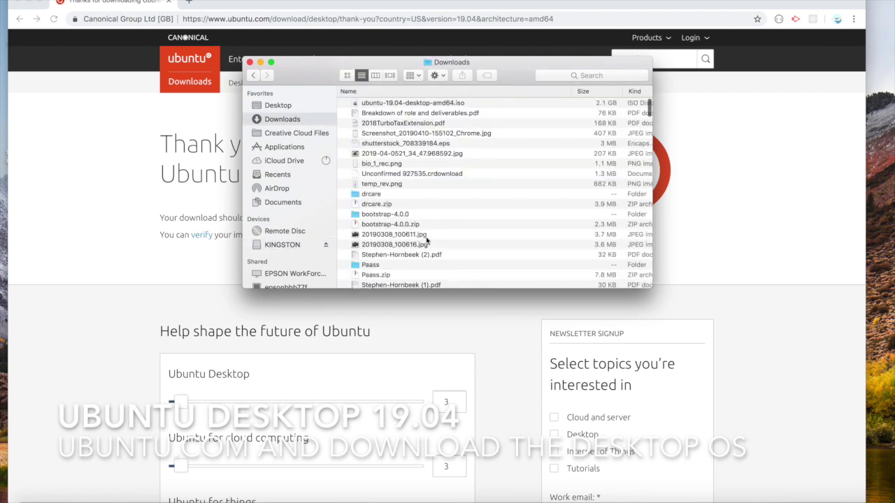
scroll(426, 239, "down", 15)
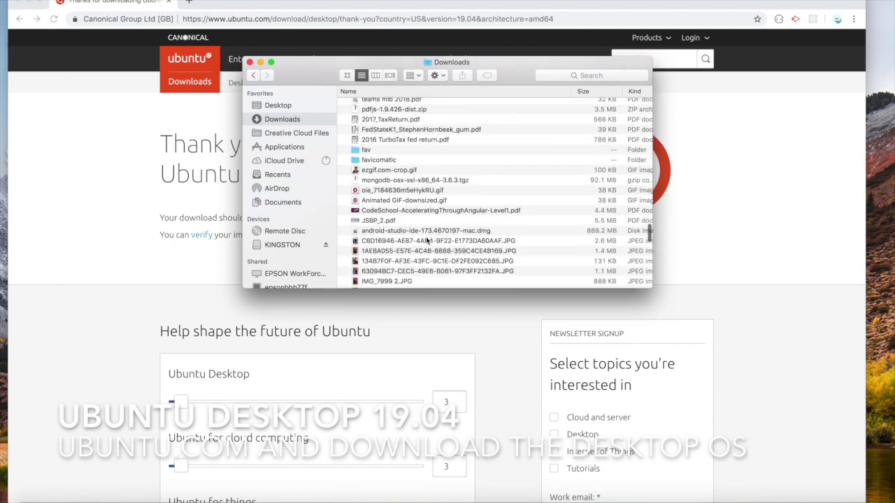
scroll(426, 239, "down", 15)
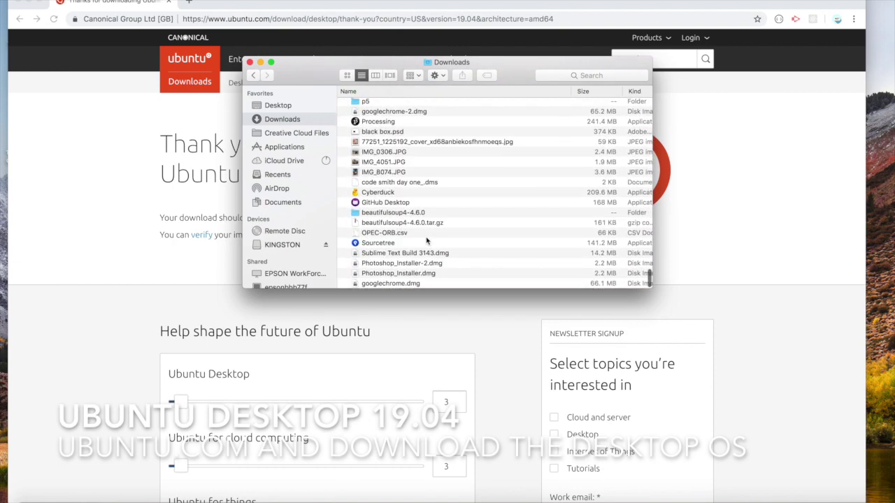
scroll(425, 240, "up", 3)
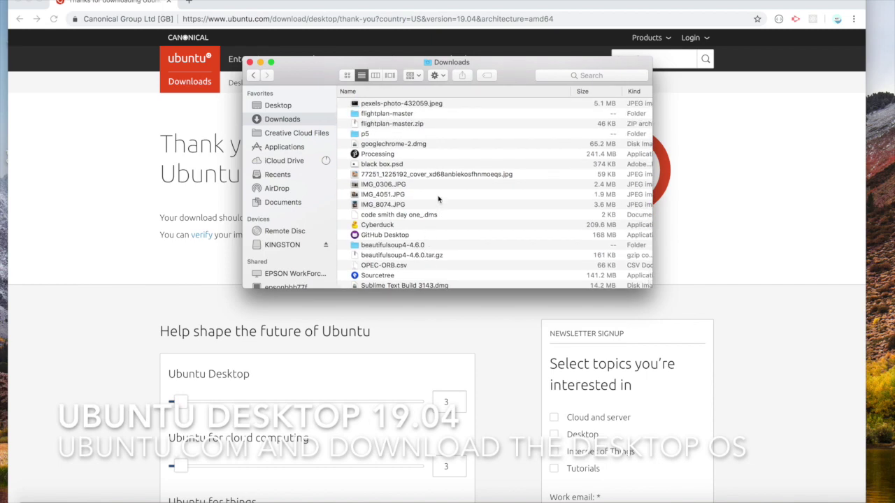
scroll(439, 199, "up", 10)
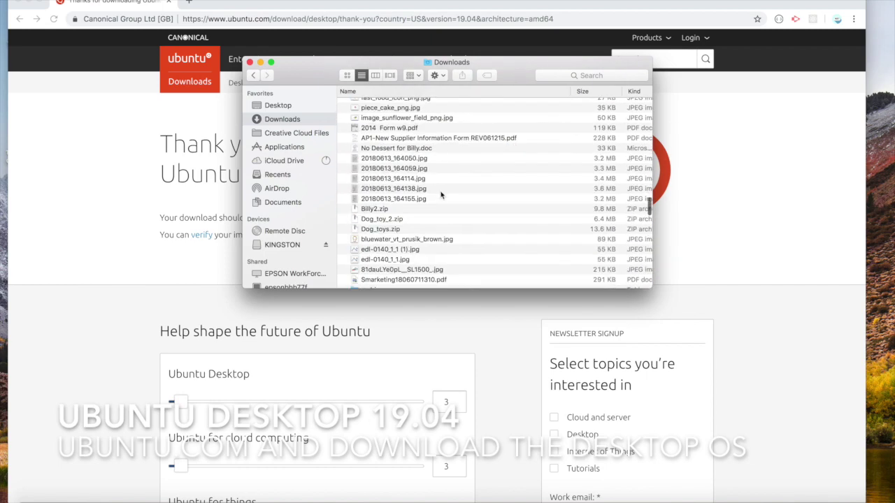
left_click(582, 92)
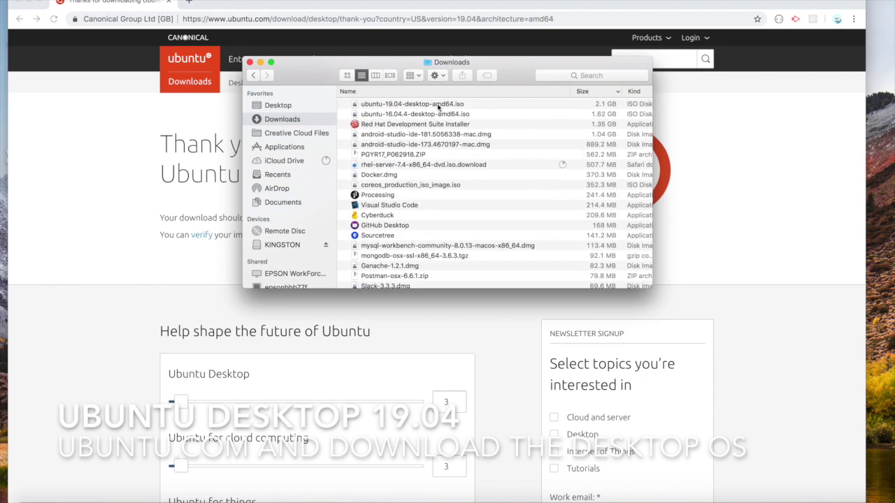
Check the Ubuntu 19.04, Ubuntu 16.04.4 and Red Hat installer files, widening the window to show Date Added.
left_click(438, 105)
left_click(437, 113)
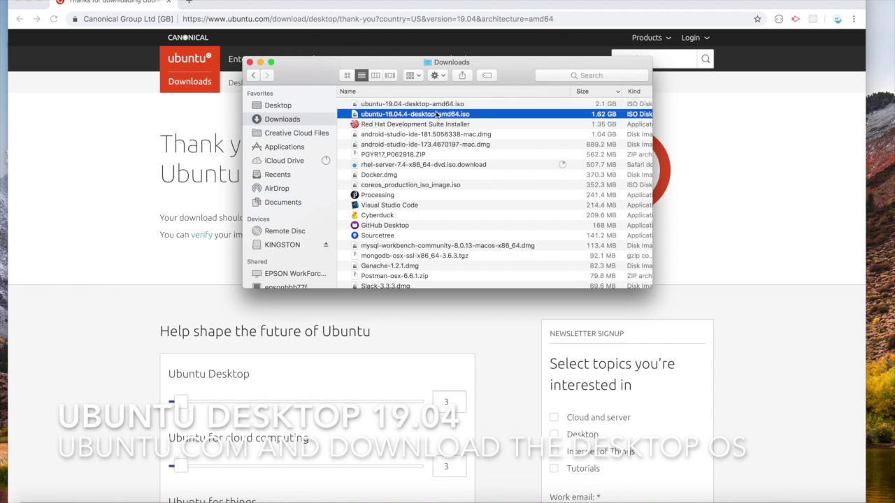
left_click(434, 124)
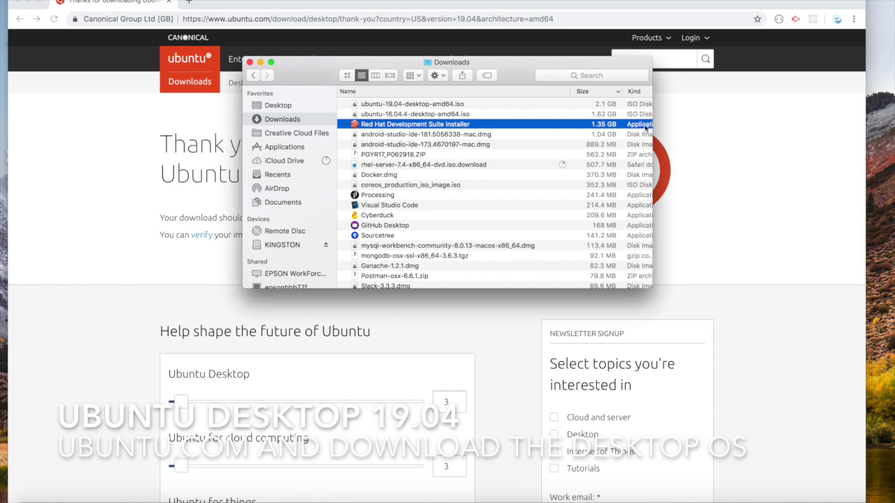
left_click_drag(652, 124, 756, 134)
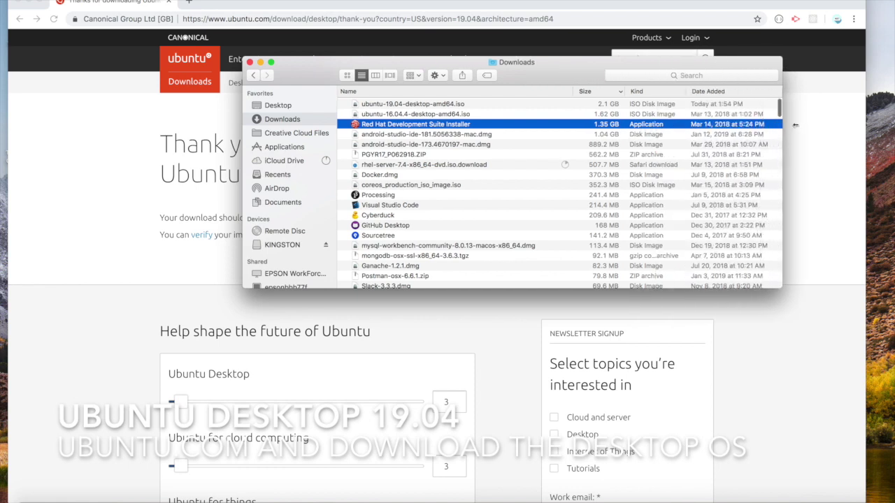
left_click_drag(795, 125, 812, 126)
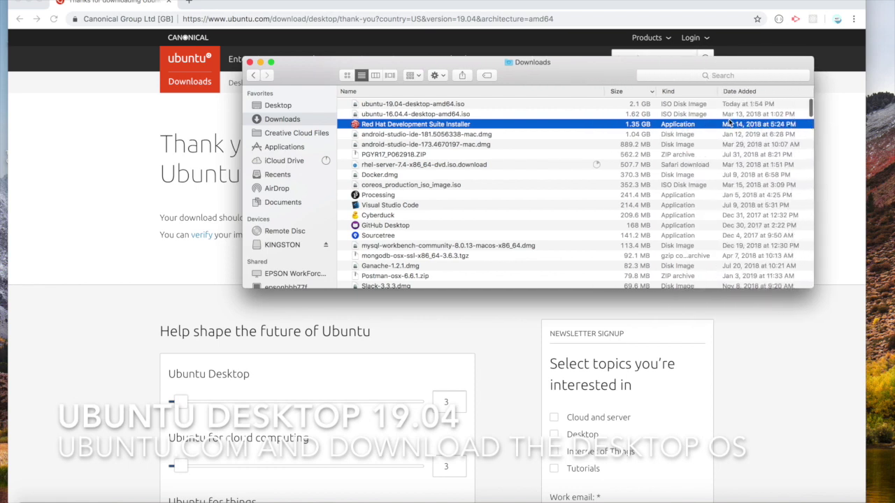